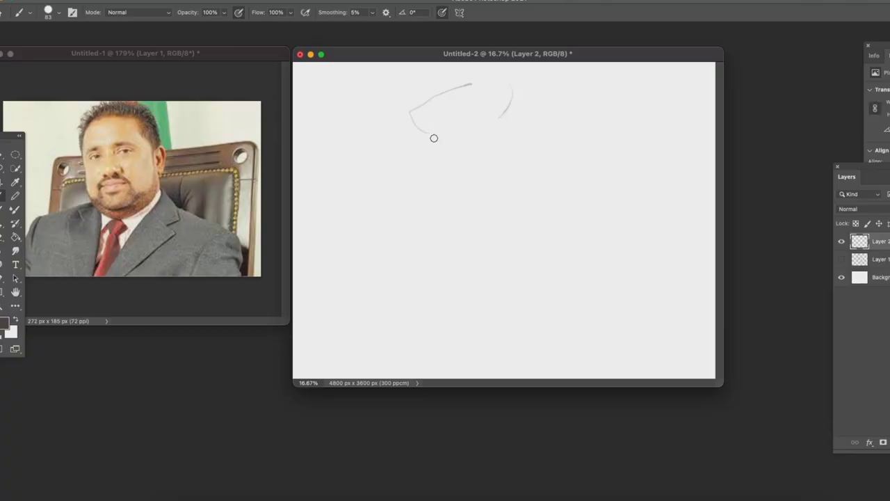
Sketch the nose, nostrils, upper lip and chin strokes in grey
drag(421, 135, 466, 116)
mouse_move(441, 176)
mouse_down()
mouse_move(441, 166)
mouse_move(477, 154)
mouse_up()
mouse_move(421, 190)
mouse_down()
mouse_move(437, 170)
mouse_move(451, 202)
mouse_move(443, 173)
mouse_move(452, 182)
mouse_up()
drag(517, 196, 539, 198)
mouse_move(453, 199)
mouse_down()
mouse_move(405, 202)
mouse_move(526, 193)
mouse_move(511, 235)
mouse_up()
mouse_move(405, 212)
mouse_down()
mouse_move(435, 250)
mouse_move(483, 245)
mouse_up()
mouse_move(447, 182)
mouse_down()
mouse_move(457, 173)
mouse_move(519, 178)
mouse_move(404, 202)
mouse_move(431, 181)
mouse_up()
Sketch the left cheek and jaw, the chin curve, and the right jaw up to the ear
drag(418, 144, 389, 198)
drag(414, 162, 378, 236)
drag(386, 201, 404, 251)
drag(442, 278, 521, 259)
drag(390, 229, 426, 287)
mouse_move(518, 285)
mouse_down()
mouse_move(575, 208)
mouse_move(558, 240)
mouse_up()
mouse_move(574, 221)
mouse_down()
mouse_move(548, 139)
mouse_move(527, 146)
mouse_up()
Rough in the ear and head outline, scribble hair, and darken the eye, nose and mustache strokes
drag(534, 111, 537, 136)
drag(519, 74, 537, 106)
drag(414, 115, 429, 76)
drag(496, 89, 499, 93)
mouse_move(424, 72)
mouse_down()
mouse_move(416, 80)
mouse_move(417, 114)
mouse_move(437, 152)
mouse_move(516, 185)
mouse_up()
mouse_move(393, 229)
mouse_down()
mouse_move(418, 278)
mouse_move(461, 257)
mouse_move(512, 260)
mouse_move(546, 225)
mouse_move(572, 227)
mouse_move(536, 277)
mouse_move(566, 314)
mouse_up()
Sketch the neck, shoulders and collar V, then shift the whole sketch slightly left and down
drag(442, 296, 431, 338)
drag(470, 308, 471, 344)
drag(516, 297, 487, 348)
drag(487, 347, 467, 306)
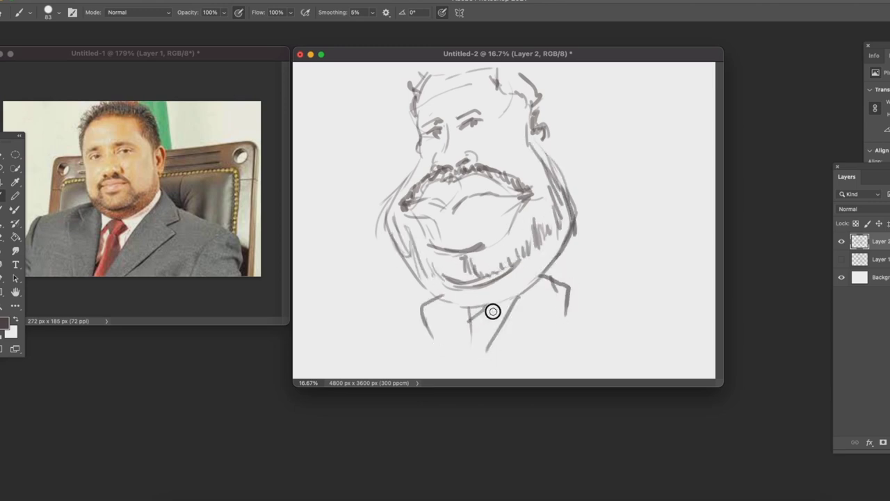
key(ctrl+t)
drag(487, 220, 465, 233)
key(Return)
Hatch hair strokes across the top of the head and nudge the eyes slightly lower
mouse_move(410, 95)
mouse_down()
mouse_move(483, 94)
mouse_move(515, 104)
mouse_move(402, 98)
mouse_move(487, 77)
mouse_move(511, 101)
mouse_up()
drag(427, 73, 490, 77)
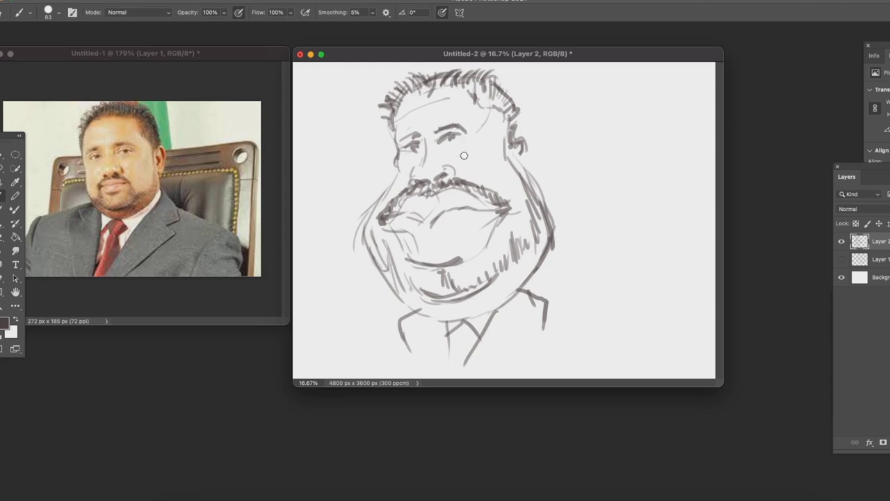
key(v)
mouse_move(402, 129)
mouse_down()
mouse_move(472, 161)
mouse_move(440, 147)
mouse_up()
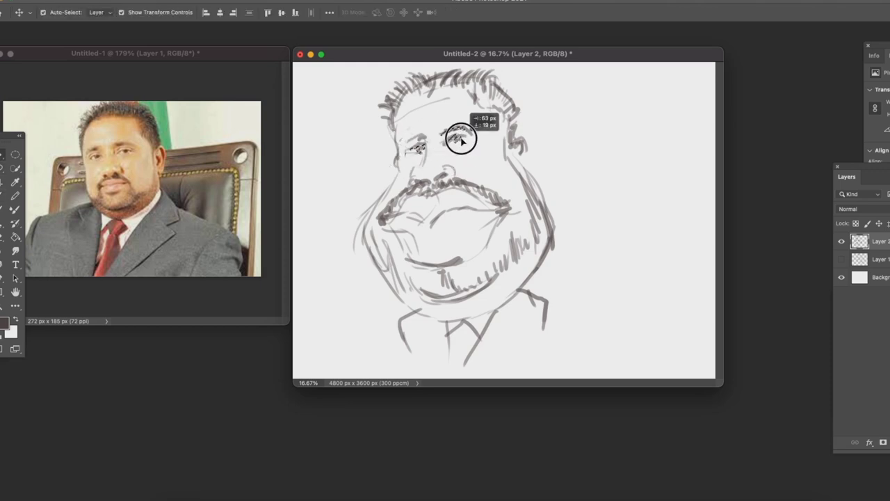
On a new layer, choose the KYLE Ultimate Pencil Hard brush and stroke along the left hairline
key(ctrl+d)
key(b)
key(ctrl+shift+alt+n)
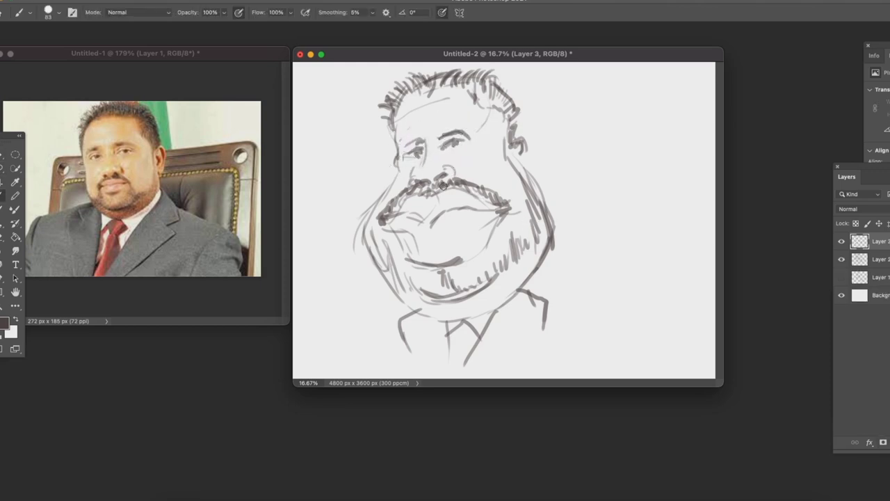
right_click(459, 237)
scroll(513, 327, down, 2)
double_click(525, 363)
right_click(445, 233)
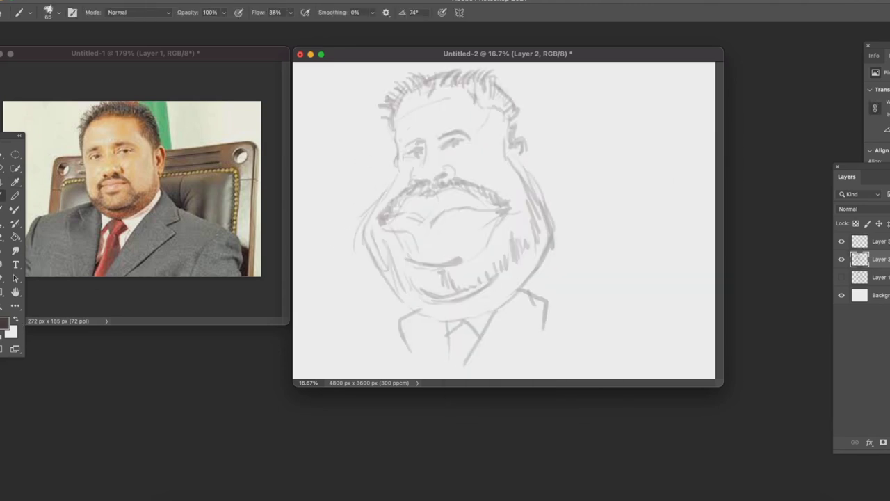
drag(387, 125, 407, 96)
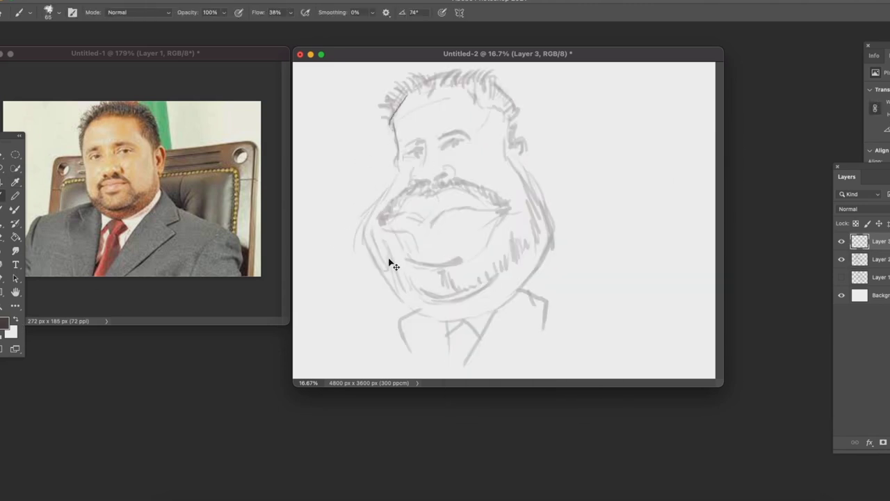
Set a large 198 px brush with a dark foreground colour
drag(579, 307, 578, 304)
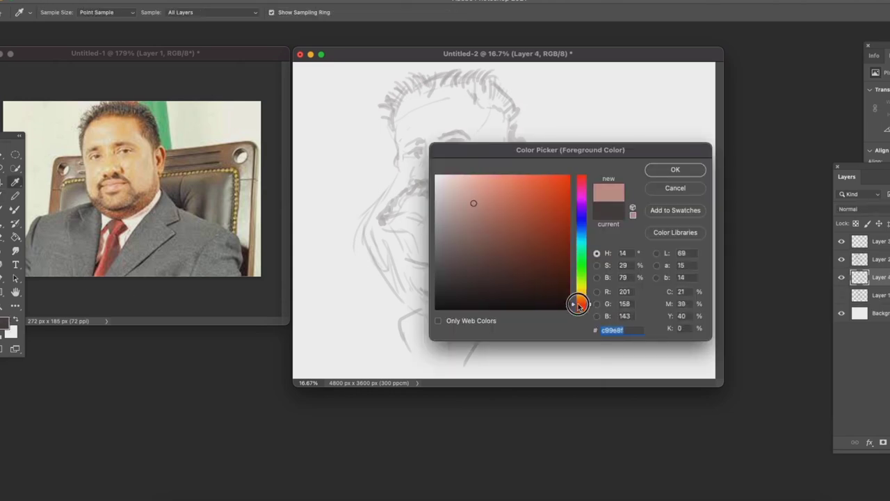
click(674, 170)
key(b)
right_click(548, 242)
drag(389, 261, 417, 306)
key(ctrl+z)
click(4, 321)
click(687, 167)
Darkly shade the left jaw, mustache and lower lip, then ink a line along the left hair
mouse_move(379, 268)
mouse_down()
mouse_move(397, 261)
mouse_move(383, 236)
mouse_move(415, 296)
mouse_move(463, 293)
mouse_move(417, 300)
mouse_move(509, 288)
mouse_move(541, 238)
mouse_move(522, 181)
mouse_move(510, 288)
mouse_up()
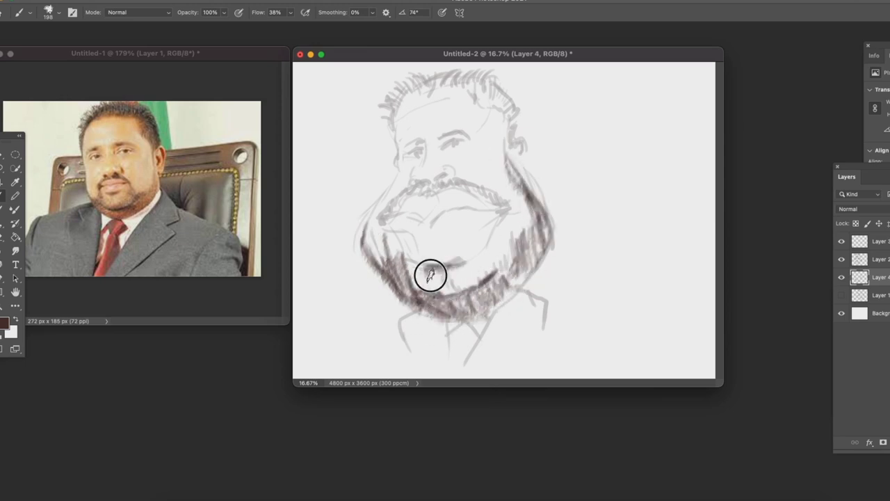
mouse_move(394, 202)
mouse_down()
mouse_move(439, 183)
mouse_move(496, 199)
mouse_move(515, 230)
mouse_up()
drag(379, 223, 383, 259)
drag(454, 259, 411, 264)
drag(412, 264, 477, 255)
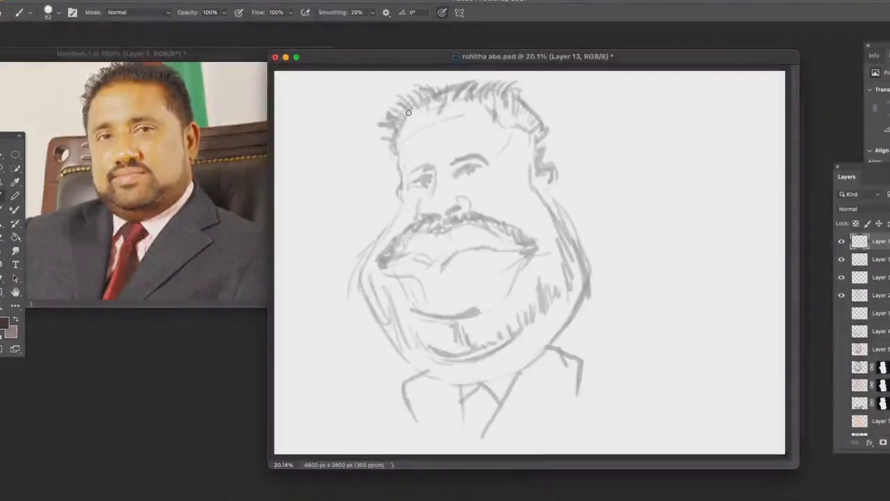
mouse_move(409, 97)
mouse_down()
mouse_move(393, 128)
mouse_move(400, 182)
mouse_up()
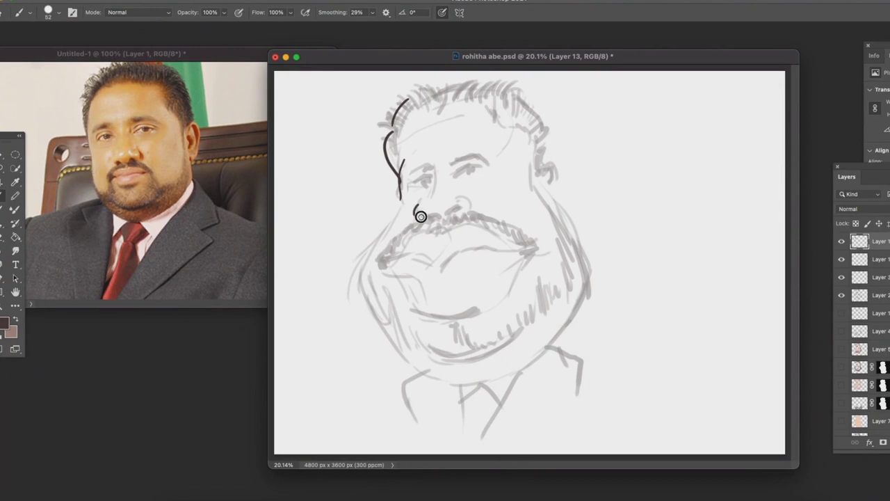
Tilt the brush tip to 17° and ink the nostril arch and mouth line
right_click(476, 180)
drag(559, 220, 548, 231)
click(478, 188)
drag(456, 201, 468, 209)
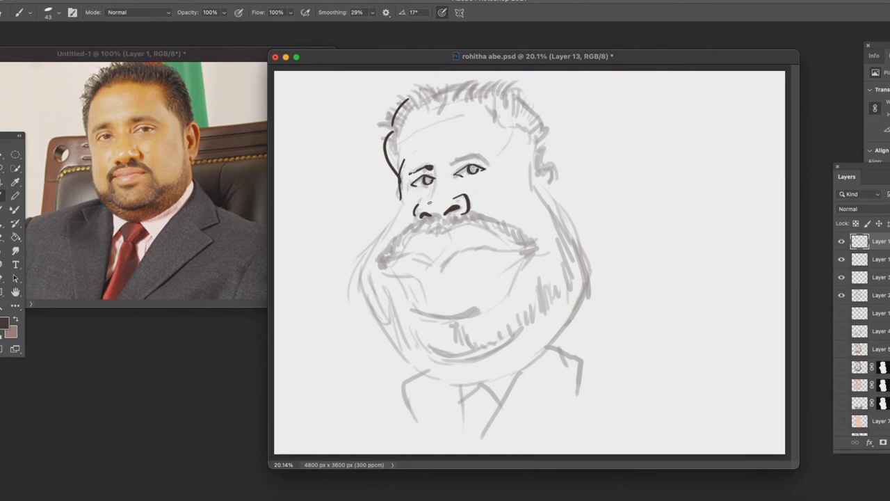
mouse_move(400, 258)
mouse_down()
mouse_move(444, 264)
mouse_move(530, 246)
mouse_up()
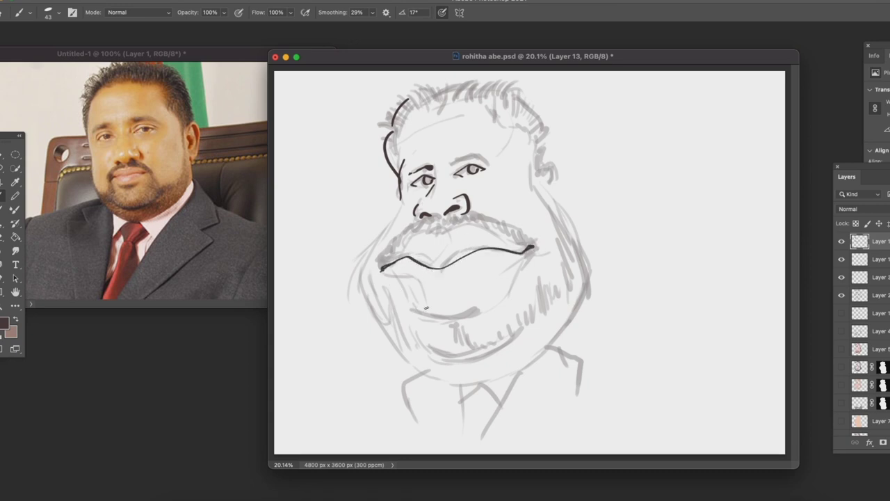
Ink the left cheek and jaw, the right ear, and the right cheek below it
drag(395, 210, 420, 373)
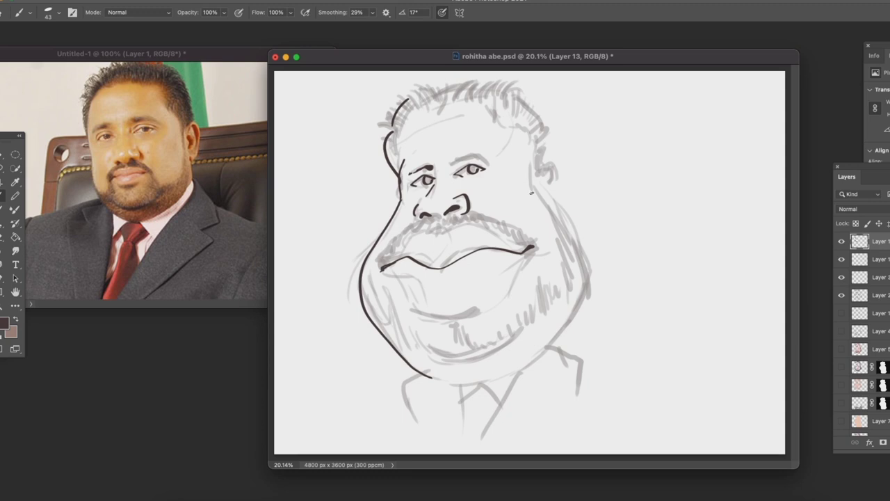
drag(549, 162, 542, 202)
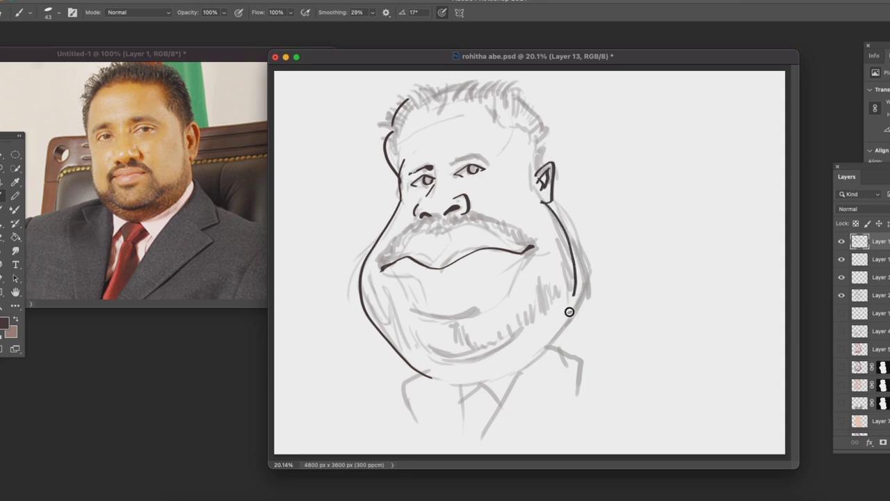
mouse_move(592, 281)
mouse_down()
mouse_move(549, 364)
mouse_move(432, 381)
mouse_move(558, 359)
mouse_move(597, 281)
mouse_up()
key(ctrl+z)
mouse_move(542, 201)
mouse_down()
mouse_move(592, 285)
mouse_move(608, 338)
mouse_move(569, 405)
mouse_up()
Ink the left shoulder and right collar lines, trying and undoing a chin curve
drag(425, 373, 420, 446)
drag(620, 313, 636, 354)
key(ctrl+z)
drag(619, 314, 621, 416)
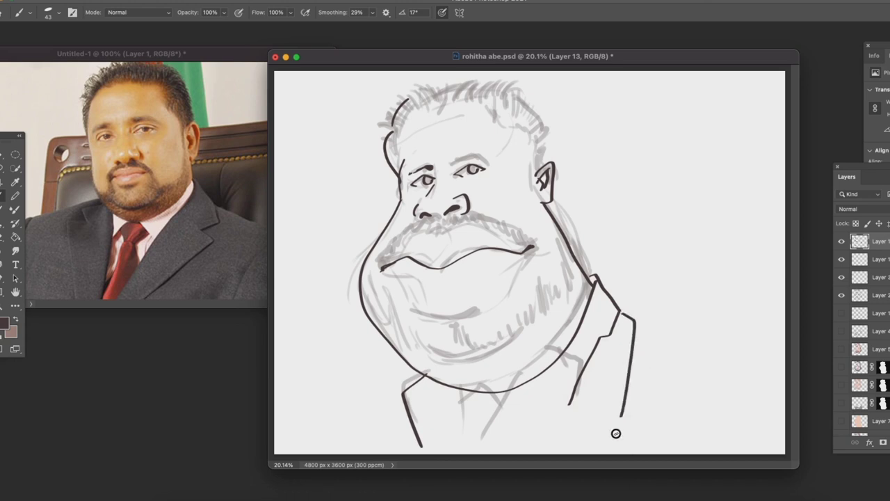
drag(433, 352, 527, 329)
key(ctrl+z)
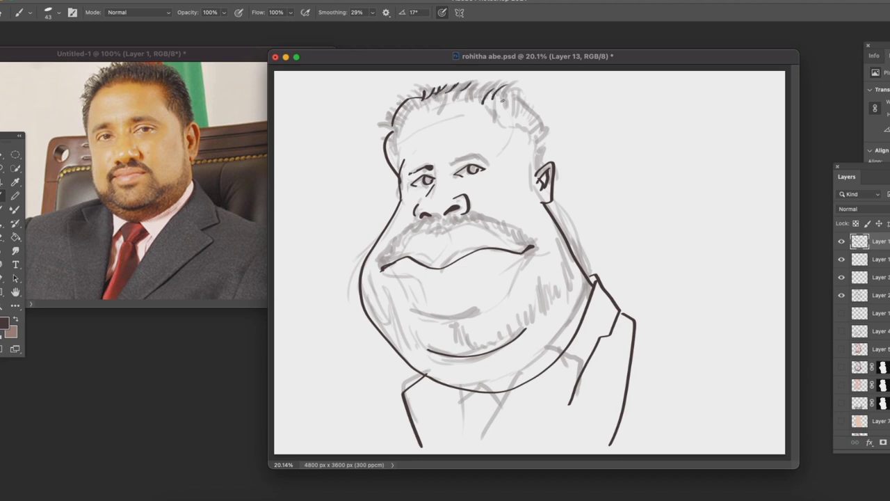
Ink the right side of the head, the diagonal suit lapel and a short collar stroke
drag(540, 124, 547, 164)
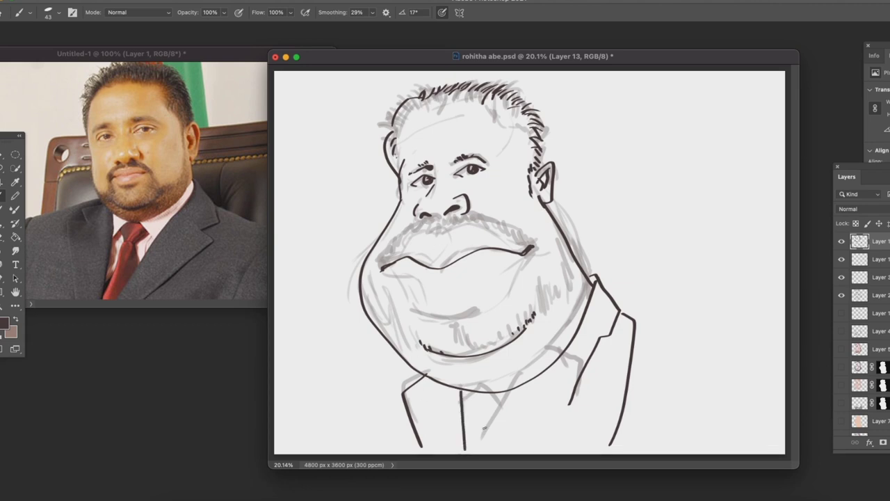
drag(570, 345, 491, 450)
drag(463, 391, 514, 411)
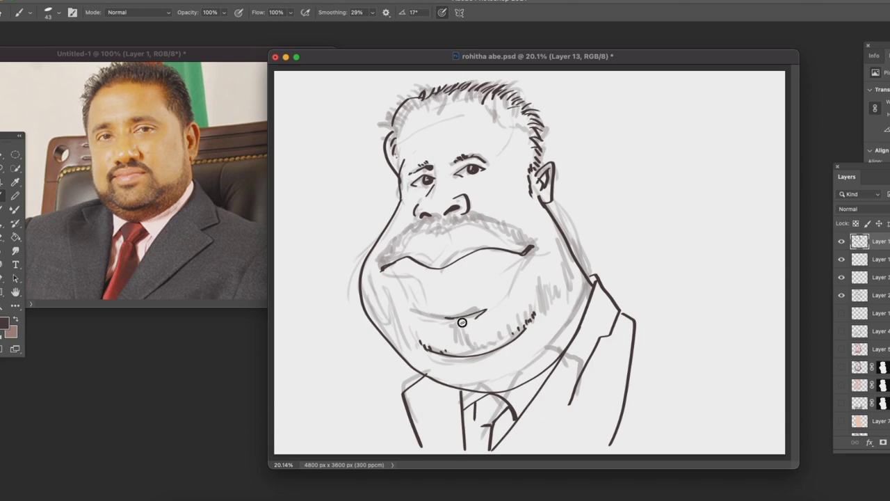
key(super+shift+5)
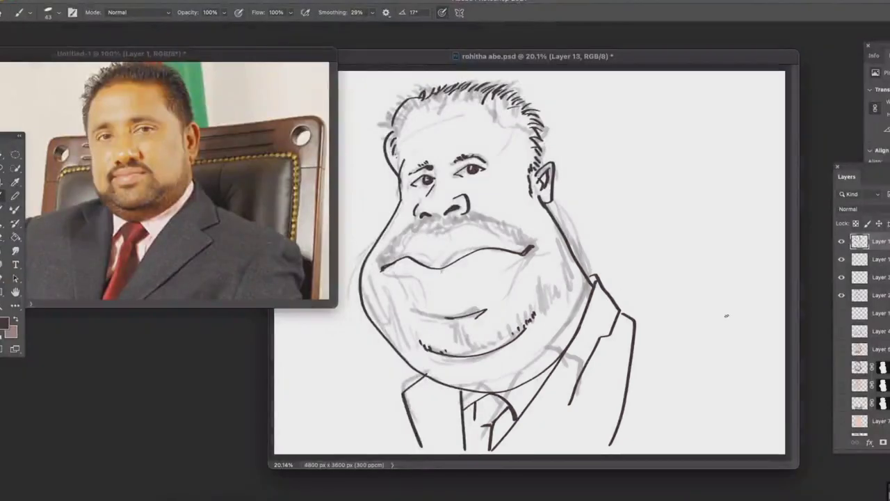
Lasso around the face contour, left cheek, neck and body to close one selection
click(541, 347)
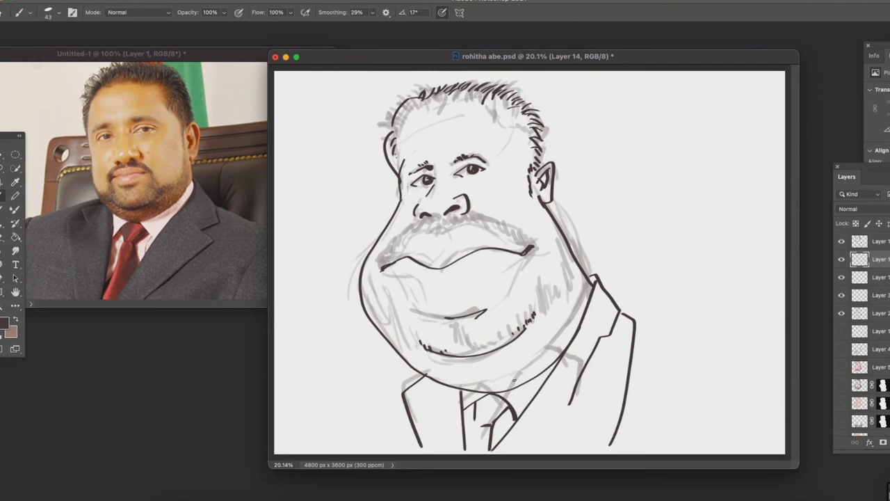
key(l)
mouse_move(422, 451)
mouse_down()
mouse_move(438, 93)
mouse_move(563, 471)
mouse_up()
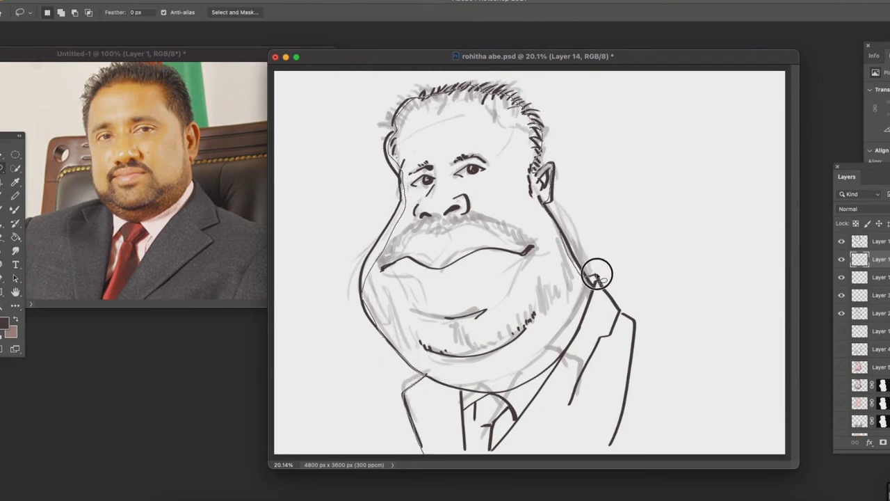
mouse_move(361, 296)
mouse_down()
mouse_move(425, 171)
mouse_move(375, 238)
mouse_up()
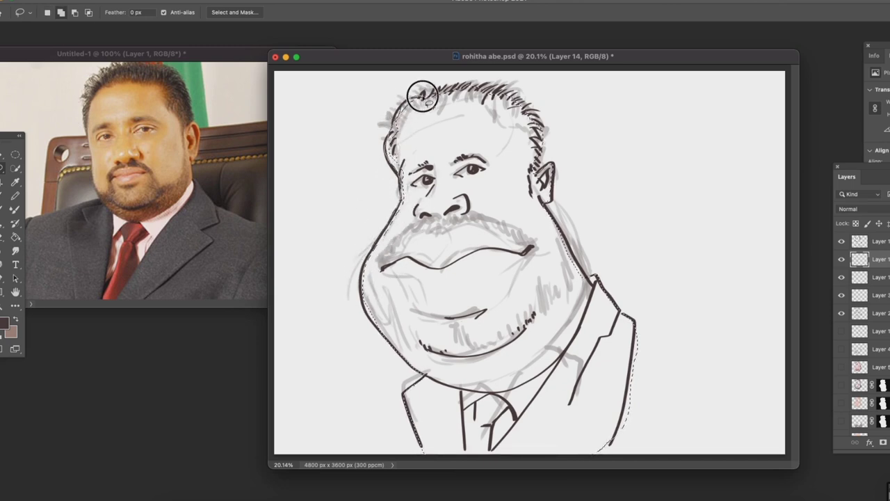
mouse_move(551, 199)
mouse_down()
mouse_move(571, 254)
mouse_move(407, 102)
mouse_move(366, 310)
mouse_up()
key(i)
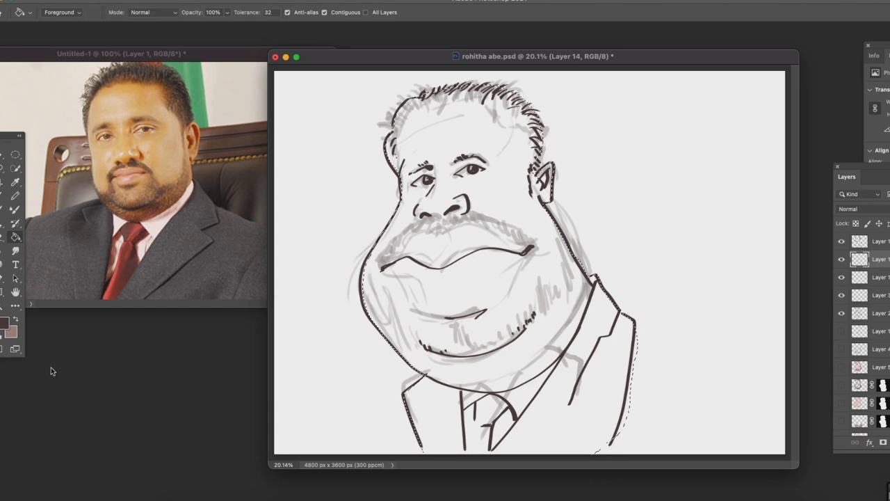
click(4, 323)
Pick a peach skin tone and bucket-fill the selected figure with it
click(581, 299)
click(675, 169)
key(g)
click(459, 313)
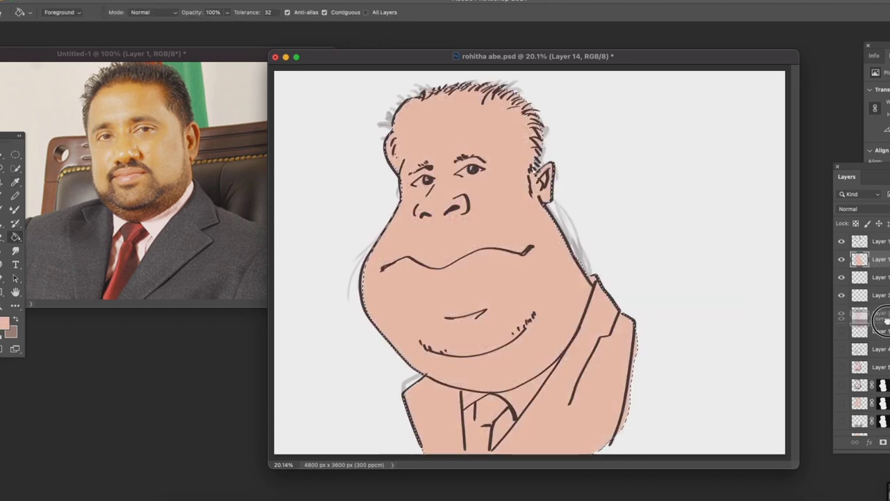
Lasso the jacket on the right of the body and fill it with grey
key(l)
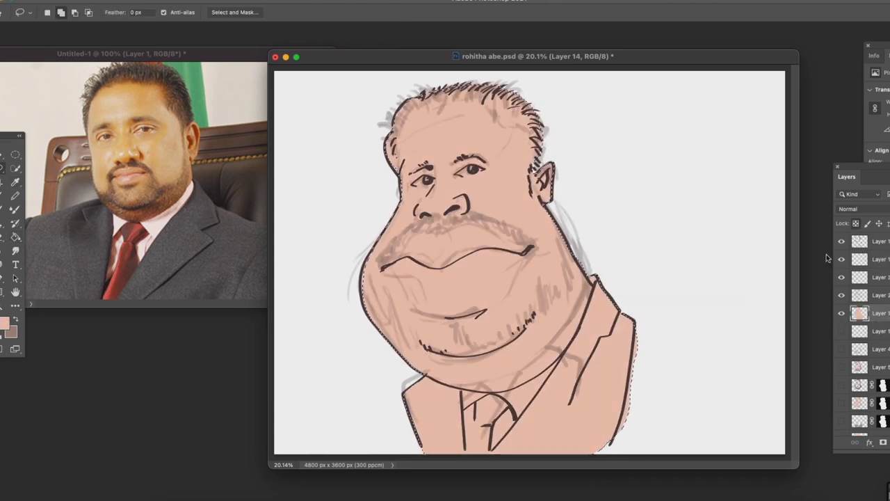
drag(590, 288, 528, 459)
key(i)
click(5, 322)
key(Return)
key(g)
click(596, 396)
Refill the jacket area with the skin colour and add a new empty layer above Layer 14
key(d)
key(b)
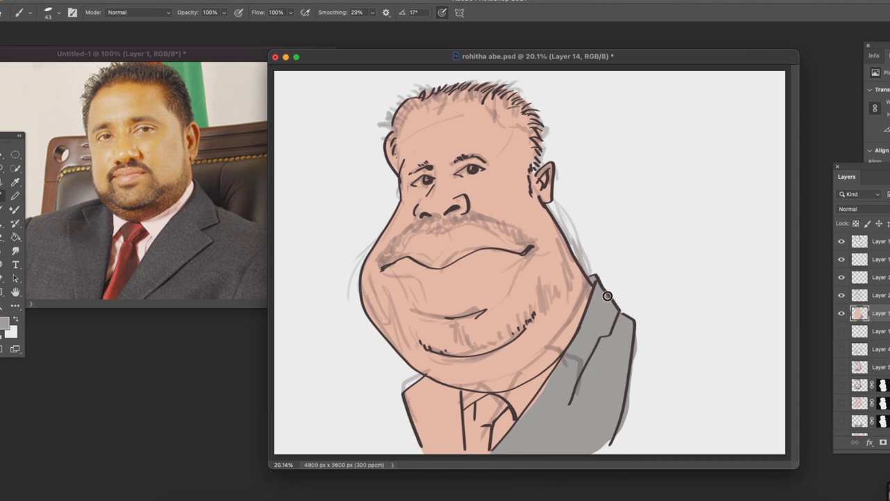
key(e)
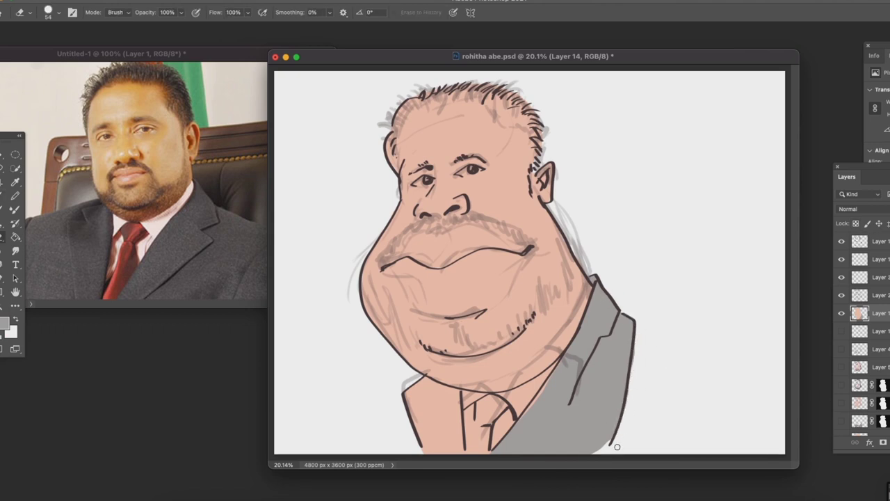
key(b)
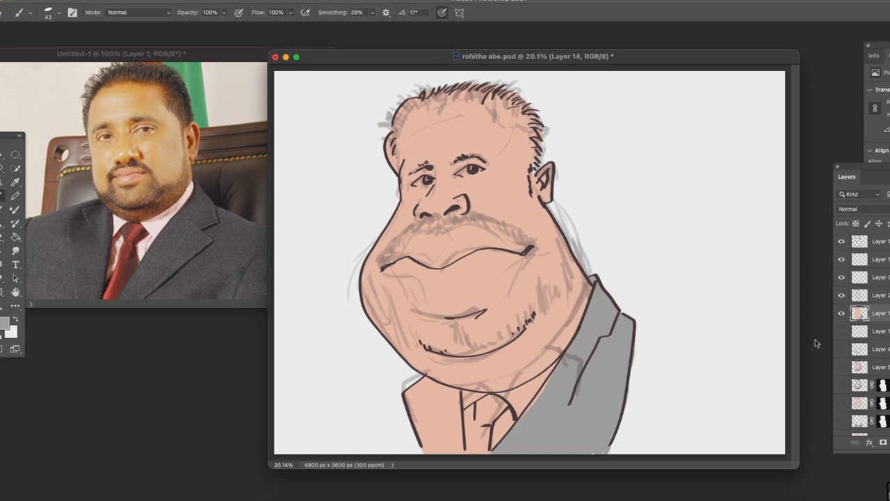
key(g)
click(588, 379)
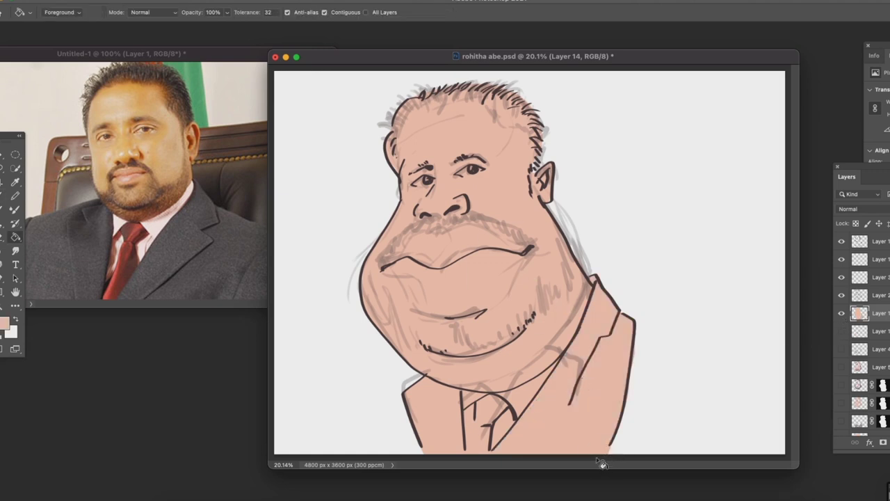
key(ctrl+shift+alt+n)
On Layer 14, set a darker skin colour and a 364 px brush, trying then undoing chin shading
click(860, 331)
click(16, 181)
click(5, 322)
click(479, 207)
click(675, 170)
key(b)
right_click(730, 254)
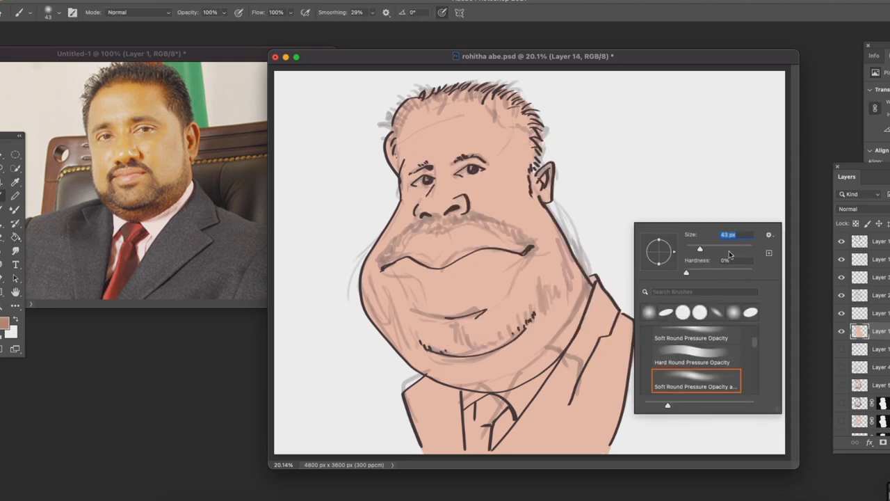
text(364)
key(Return)
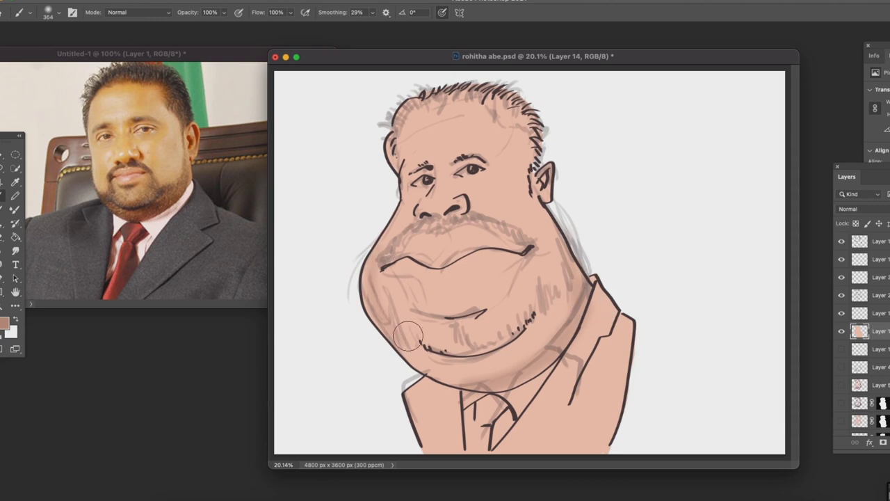
mouse_move(431, 344)
mouse_down()
mouse_move(556, 306)
mouse_move(379, 333)
mouse_up()
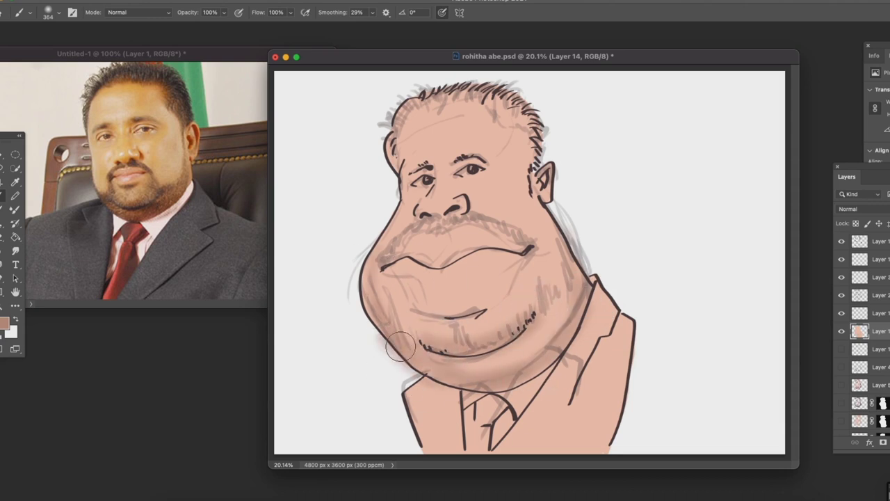
key(ctrl+z)
key(ctrl+z)
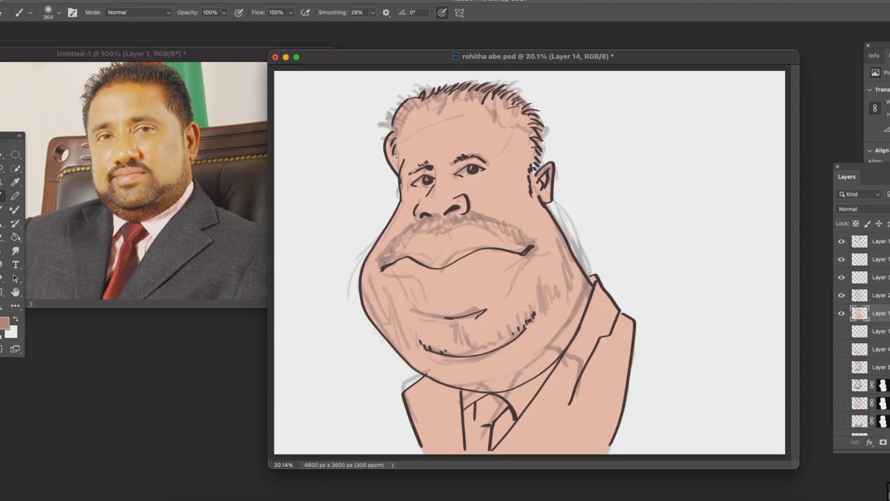
On a new layer, softly shade under the chin, jaw and upper lip, then reduce the brush to 284 px
key(ctrl+shift+alt+n)
mouse_move(357, 353)
mouse_down()
mouse_move(557, 306)
mouse_move(424, 354)
mouse_up()
drag(391, 249, 525, 240)
right_click(600, 215)
click(755, 397)
key(Return)
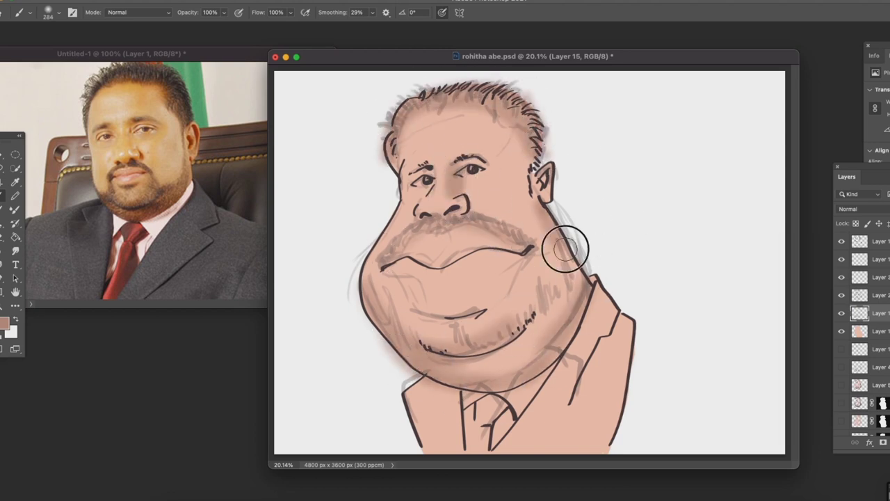
Shade under the chin and along the jaw and right neck with a darker grey
key(i)
click(5, 322)
click(462, 242)
key(Return)
key(b)
mouse_move(496, 341)
mouse_down()
mouse_move(387, 341)
mouse_move(591, 285)
mouse_up()
key(i)
click(5, 322)
key(Return)
key(b)
drag(553, 209, 563, 348)
Choose a light peach-pink blush colour as the foreground colour
key(i)
click(5, 322)
click(473, 204)
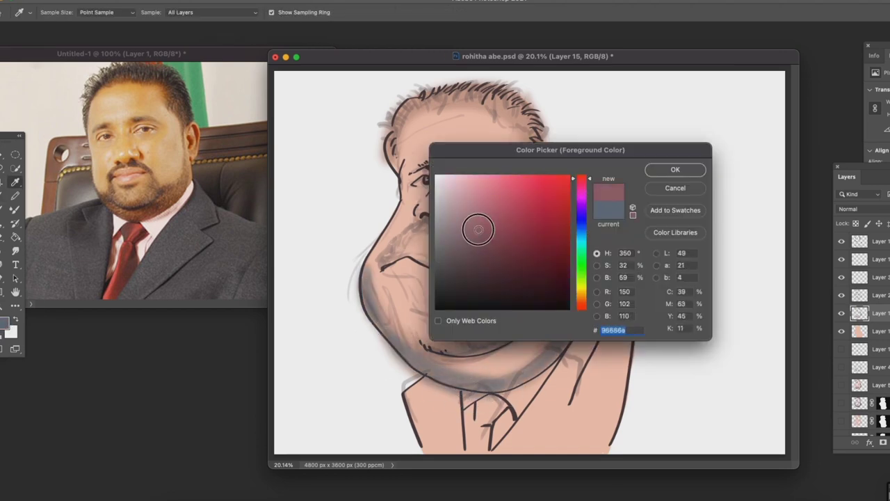
click(675, 174)
click(528, 417)
click(5, 322)
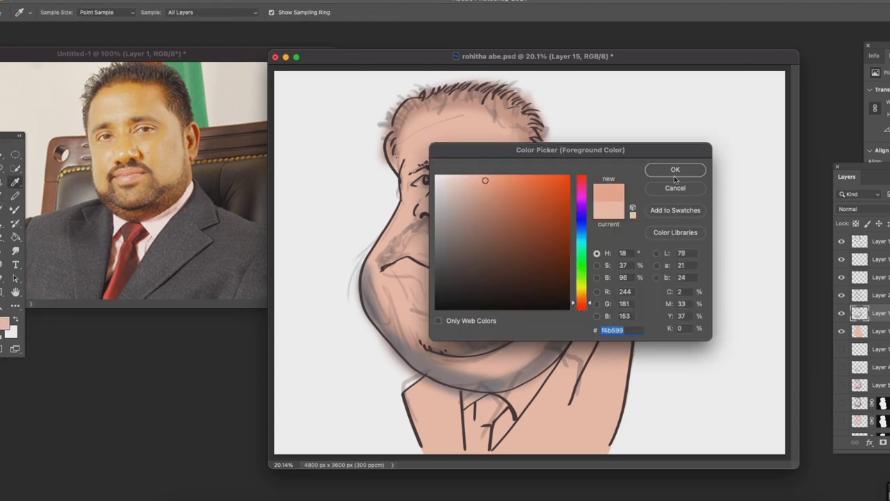
key(Return)
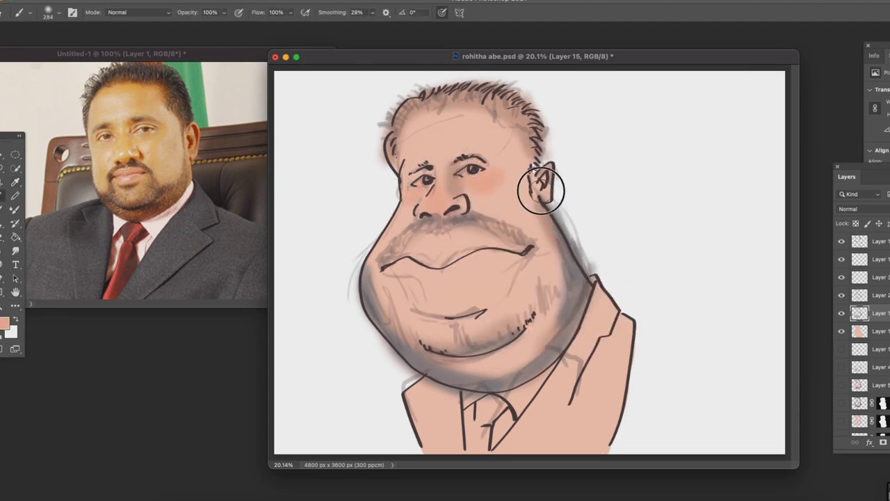
key(i)
key(Return)
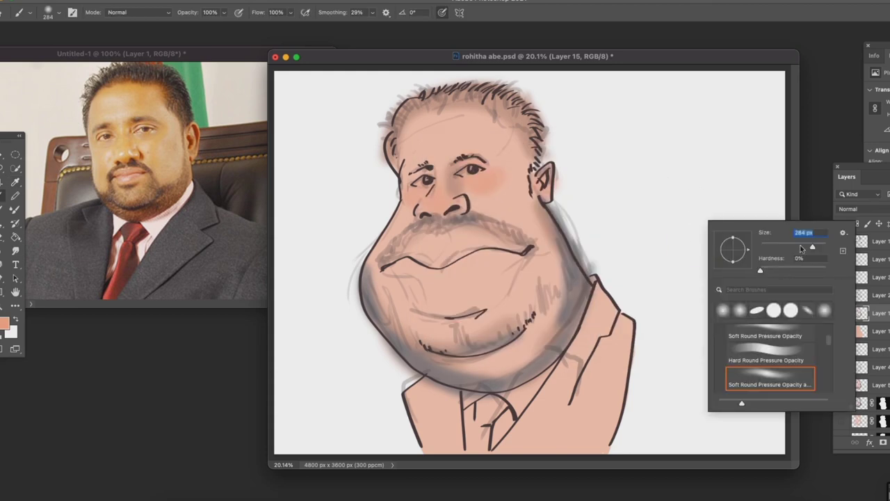
Brush pink blush on the forehead, cheek and upper lip, then undo a 201 px lower-lip stroke
drag(491, 153, 526, 193)
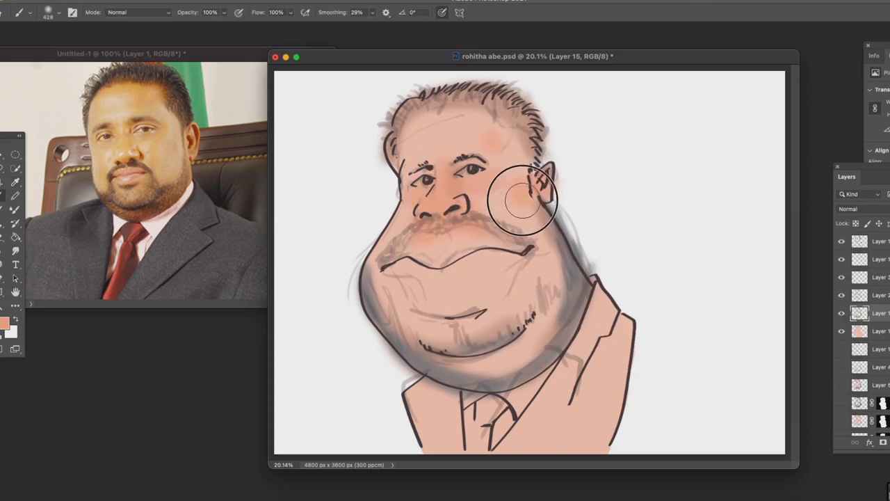
right_click(649, 236)
drag(386, 263, 447, 252)
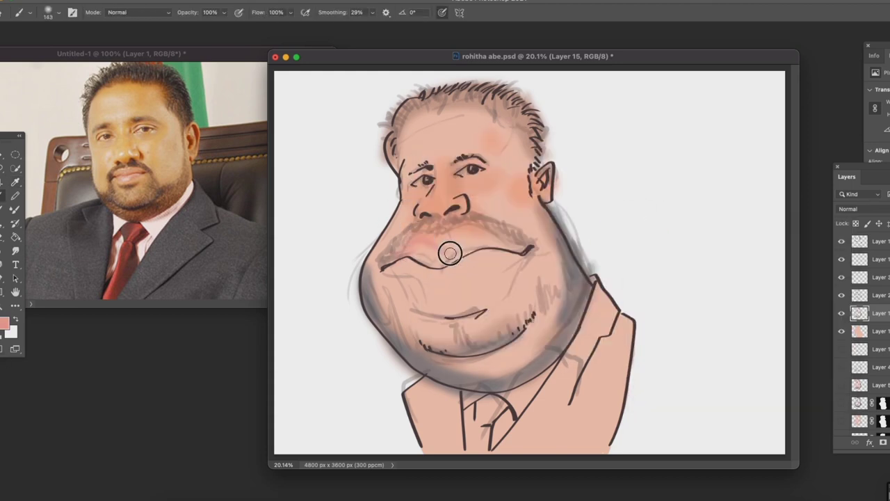
right_click(710, 240)
text(201)
key(Return)
mouse_move(403, 292)
mouse_down()
mouse_move(426, 312)
mouse_move(493, 290)
mouse_move(507, 249)
mouse_up()
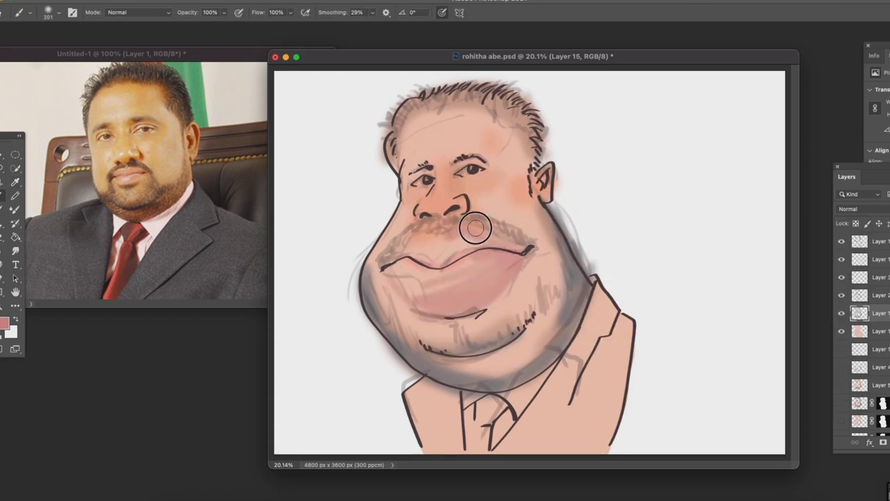
key(ctrl+z)
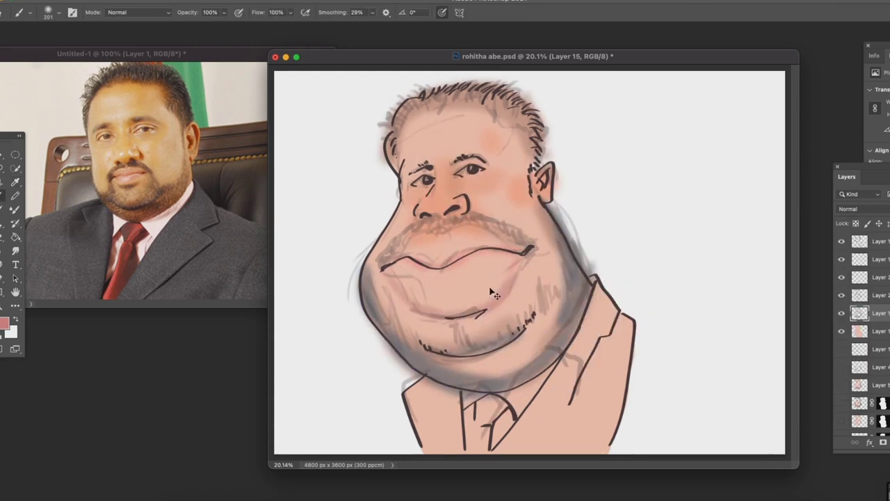
Sample a lighter skin pink, brush it across the lips, and shrink the brush to 75 px
click(487, 207)
key(Return)
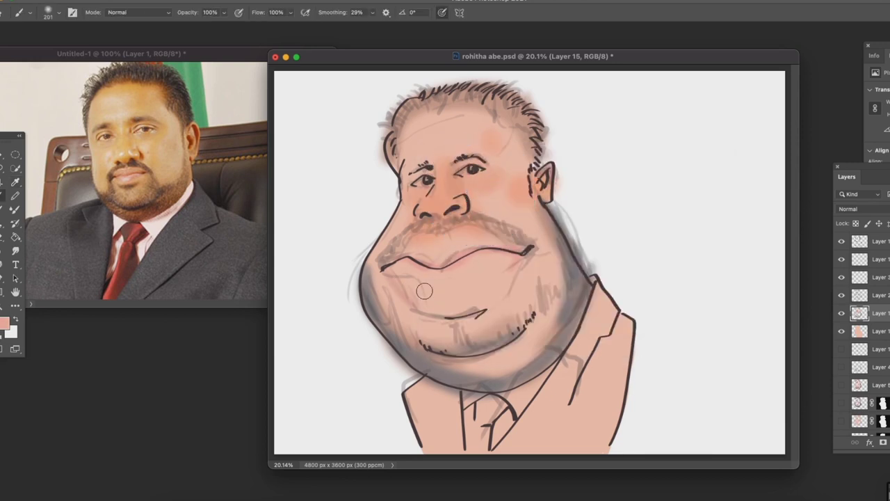
alt+click(473, 202)
key(Return)
drag(455, 247, 511, 278)
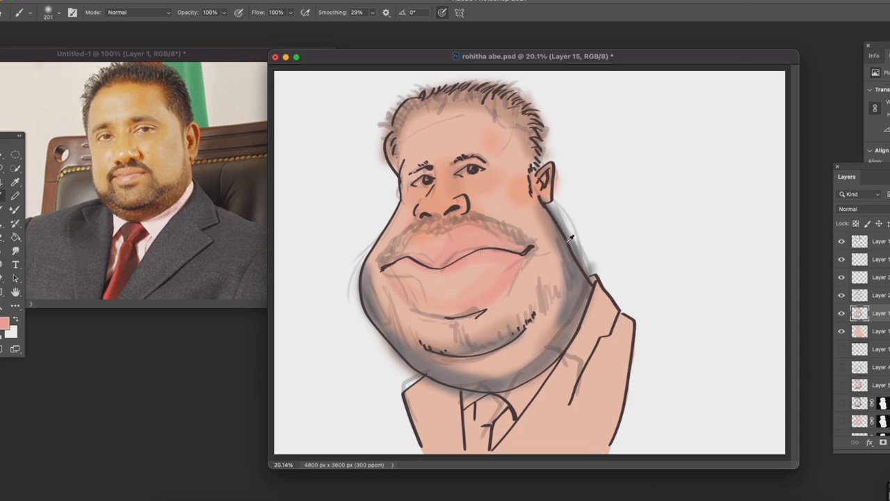
right_click(591, 206)
key(Return)
Pick dark brown, add a new Multiply layer, and lower stroke Smoothing to 13%
alt+click(546, 182)
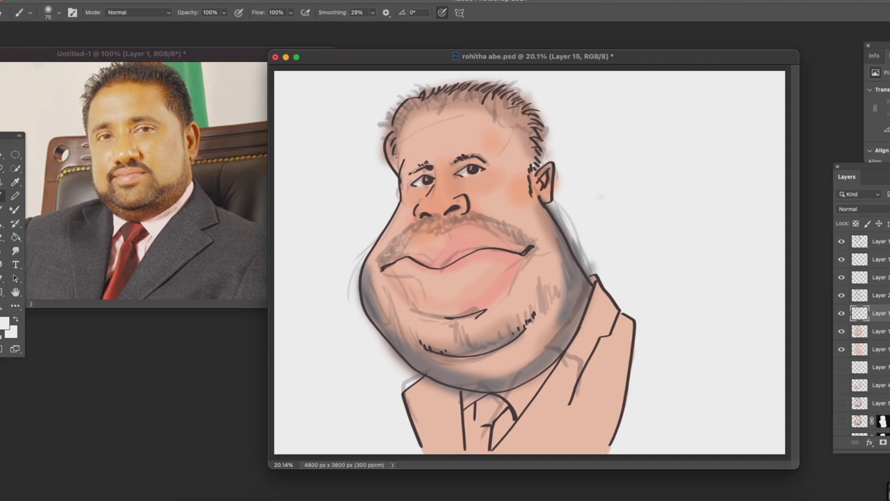
key(Return)
key(ctrl+shift+alt+n)
key(shift+alt+m)
key(alt+1)
key(alt+5)
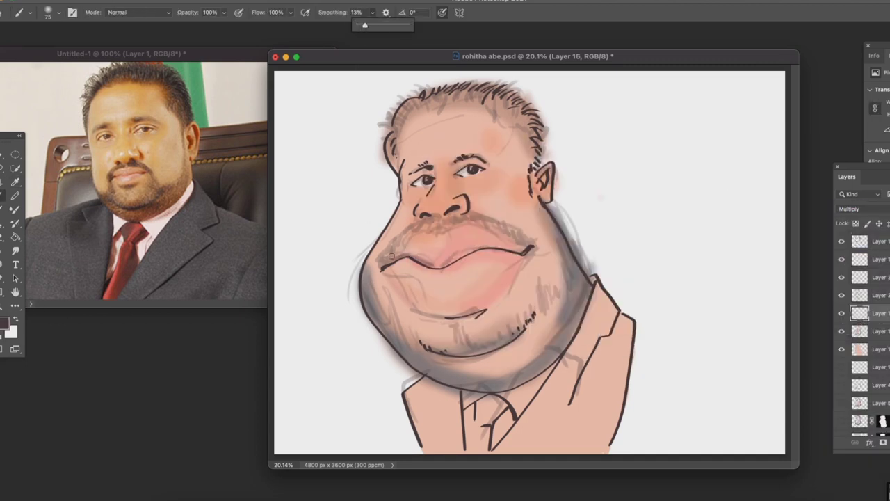
Set a 70 px tilted brush and paint dark shading along the jaw toward the neck
right_click(514, 260)
mouse_move(542, 281)
mouse_down()
mouse_move(556, 293)
mouse_move(553, 280)
mouse_up()
text(70)
key(Return)
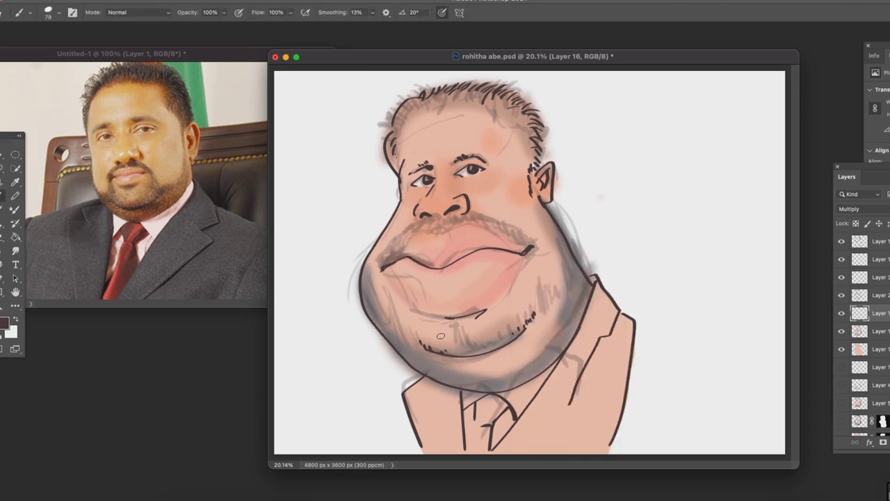
right_click(508, 348)
drag(537, 334, 536, 355)
key(Return)
drag(378, 308, 520, 374)
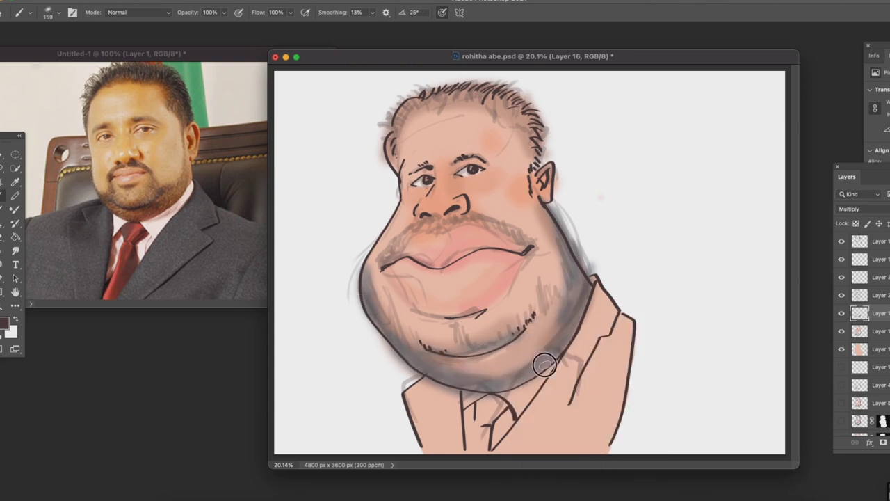
Switch to the Soft Round Pressure Size brush at about 102 px, then a smaller preset
right_click(676, 236)
drag(715, 262, 706, 276)
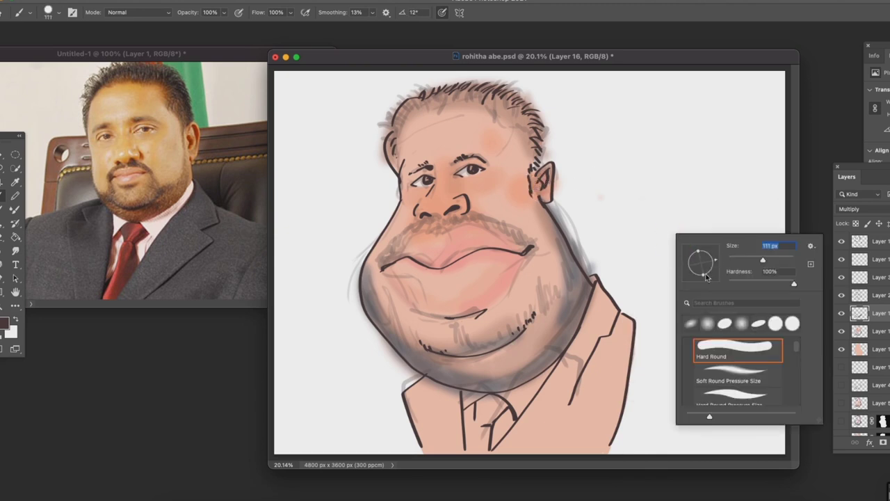
click(730, 372)
key(Return)
right_click(621, 198)
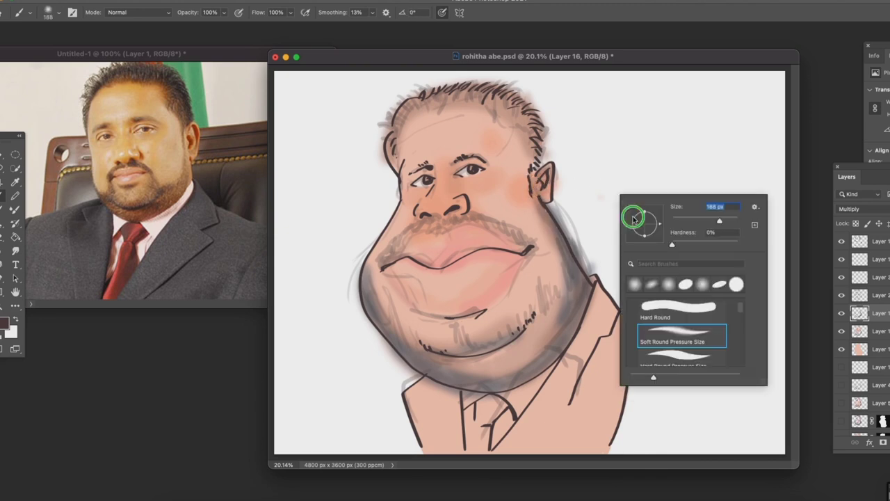
text(102)
key(Return)
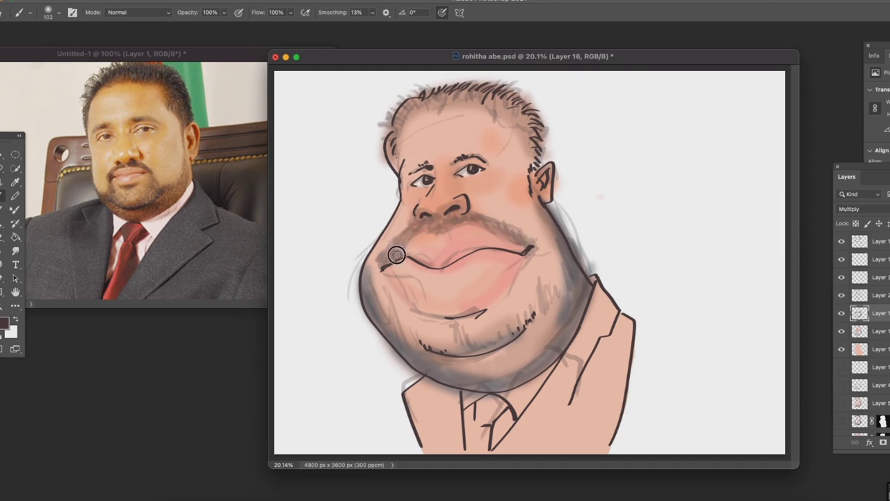
right_click(583, 237)
click(646, 353)
key(Return)
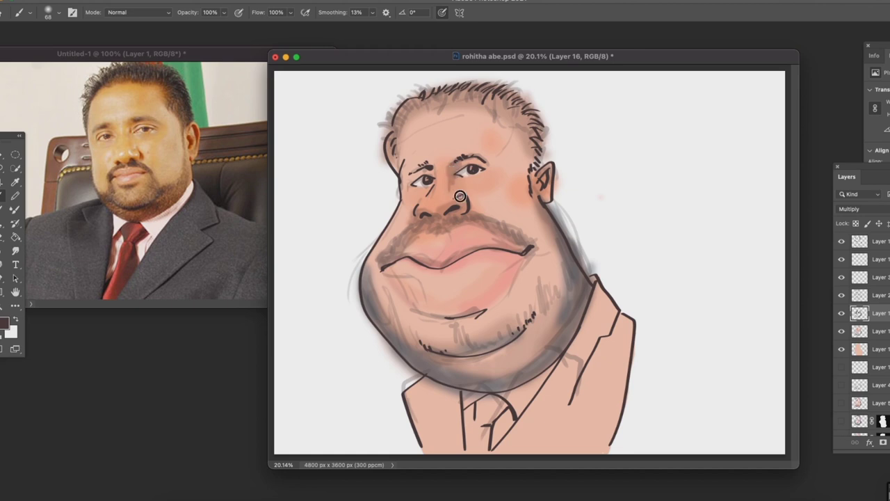
Enlarge the brush to 130 px and paint dark hair strokes along the top of the head
right_click(550, 243)
drag(612, 258, 639, 258)
key(Return)
mouse_move(407, 96)
mouse_down()
mouse_move(390, 139)
mouse_move(522, 108)
mouse_move(542, 202)
mouse_up()
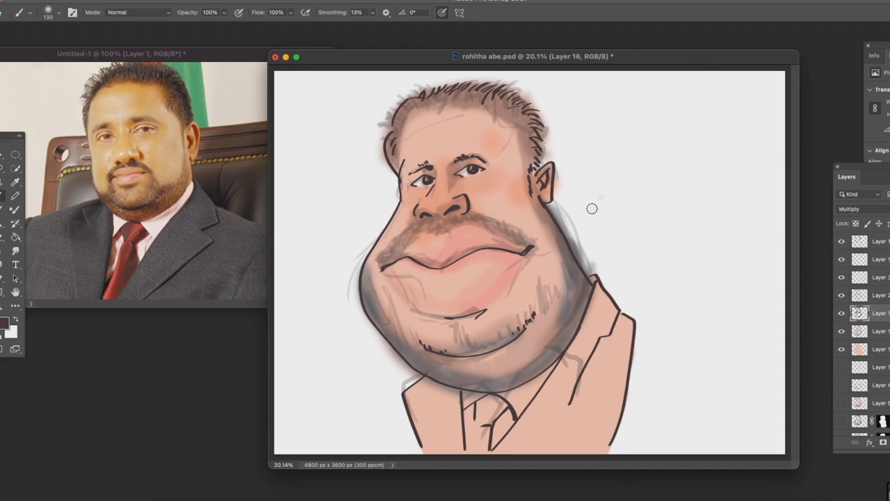
Add Layer 17 above Layer 16 and sample a peach skin tone
click(883, 442)
alt+click(427, 143)
click(4, 322)
Accept pale peach #fee9cd as the foreground colour and set the brush preset to 60 px
click(460, 175)
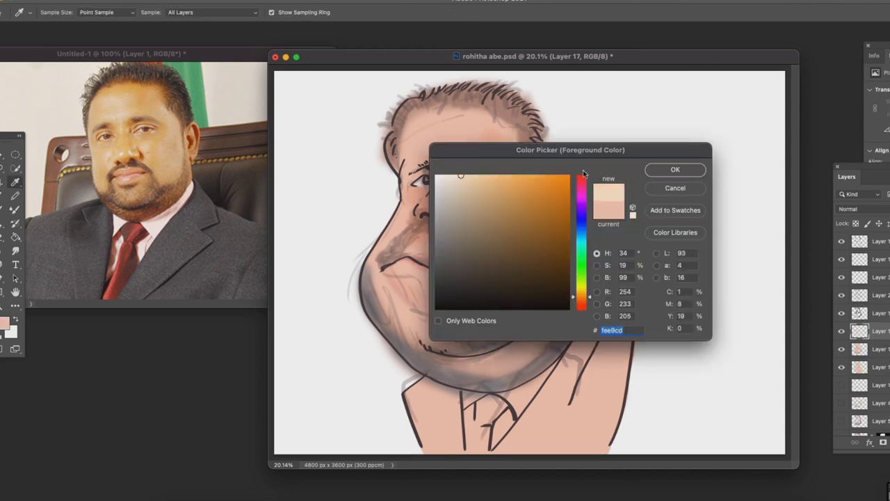
key(Return)
right_click(569, 198)
double_click(643, 314)
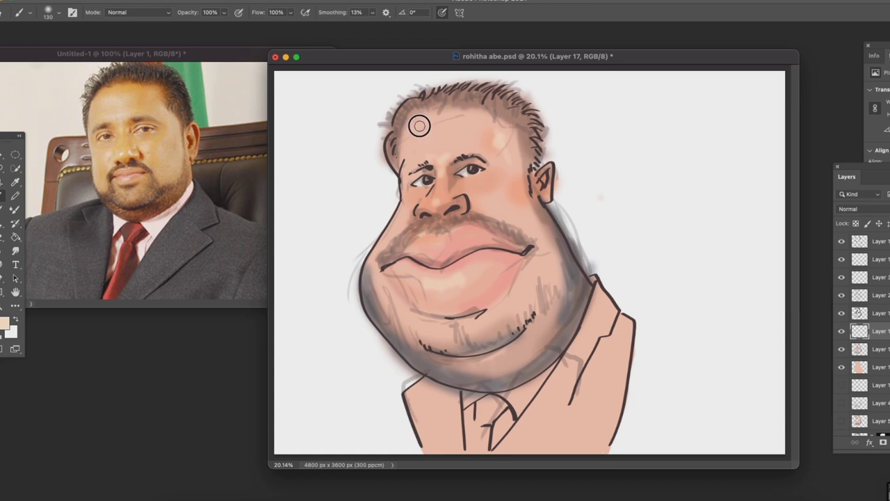
right_click(548, 305)
right_click(569, 303)
double_click(640, 410)
right_click(640, 285)
Choose the Hard Round Pressure Opacity brush, enlarged and tilted, for grey jaw stubble
click(702, 406)
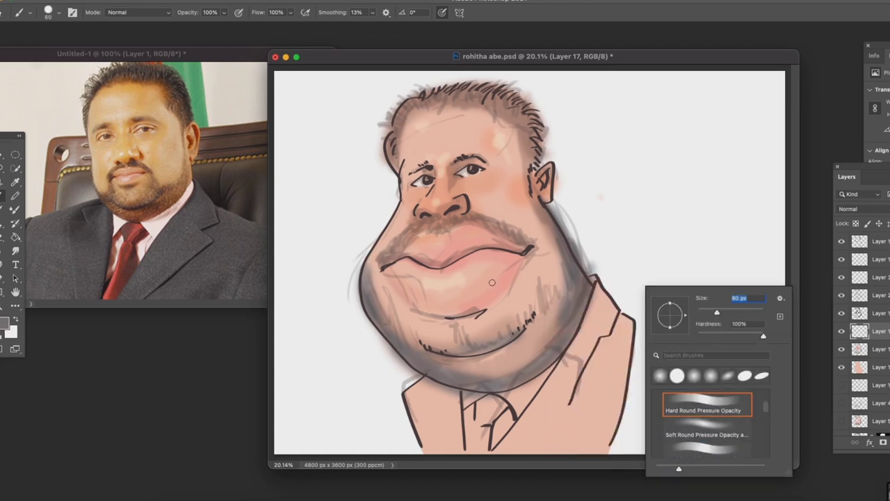
key(Return)
right_click(562, 308)
text(134)
drag(588, 348, 597, 337)
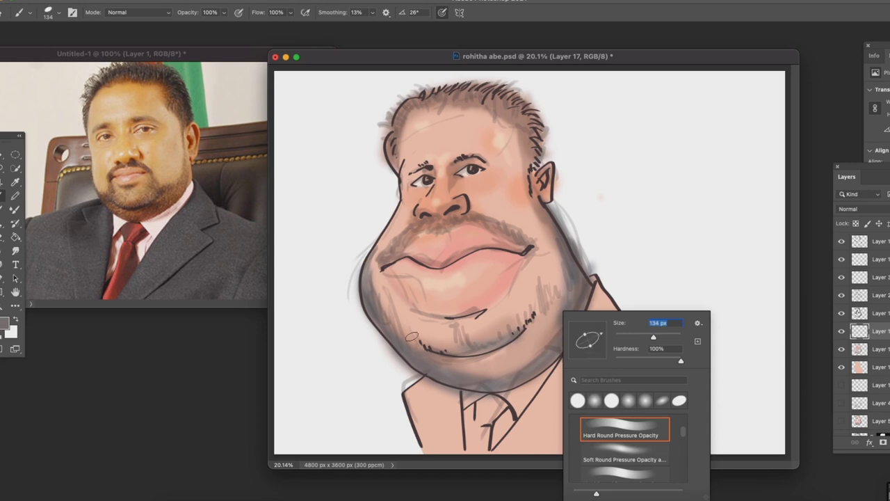
key(Return)
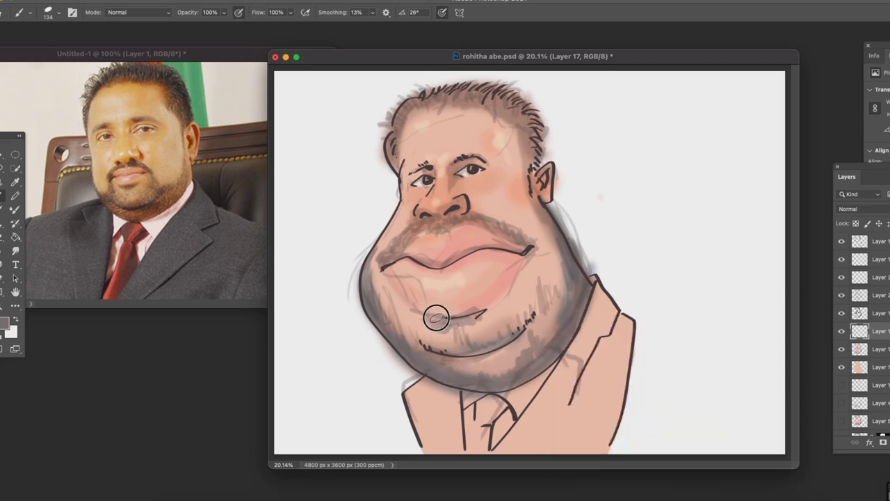
right_click(703, 265)
key(Return)
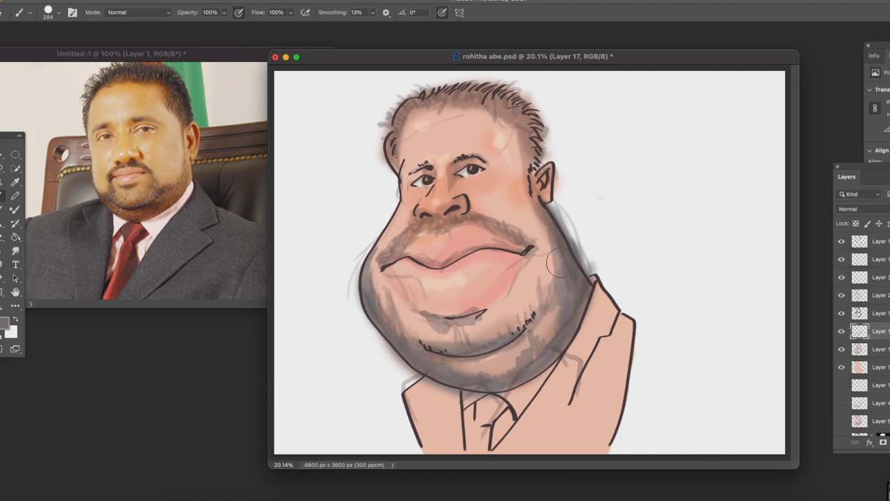
Reselect Hard Round Pressure Opacity and tilt its tip to 35° for the cheek stubble
right_click(730, 261)
key(Return)
right_click(761, 257)
click(730, 375)
drag(712, 266, 710, 252)
key(Return)
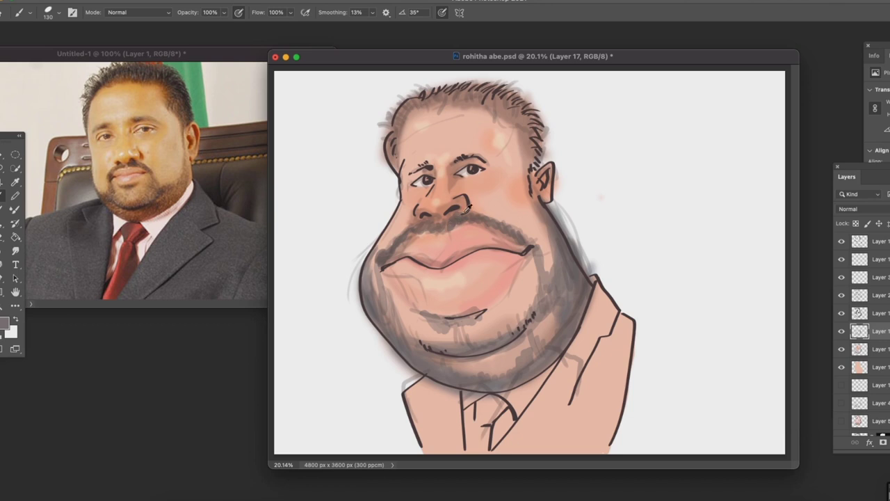
Sample the dark brown moustache colour and darken details with a 47 px, then 73 px brush
alt+click(440, 231)
alt+click(417, 223)
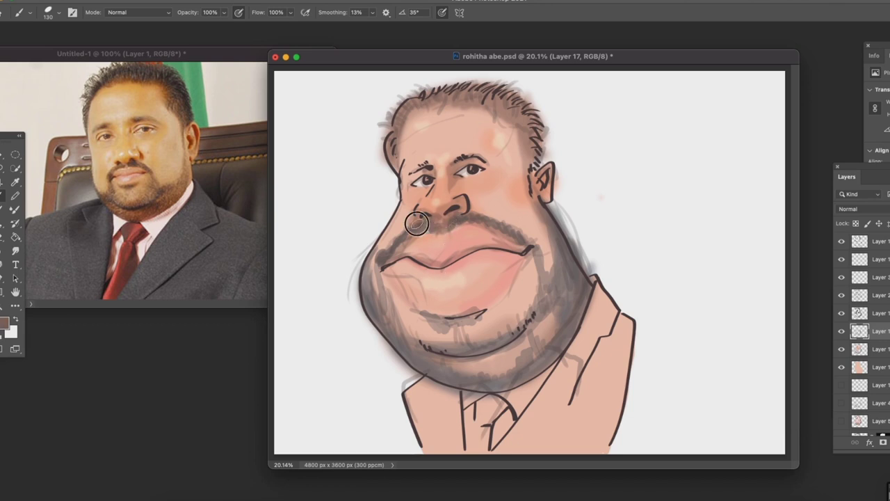
right_click(610, 182)
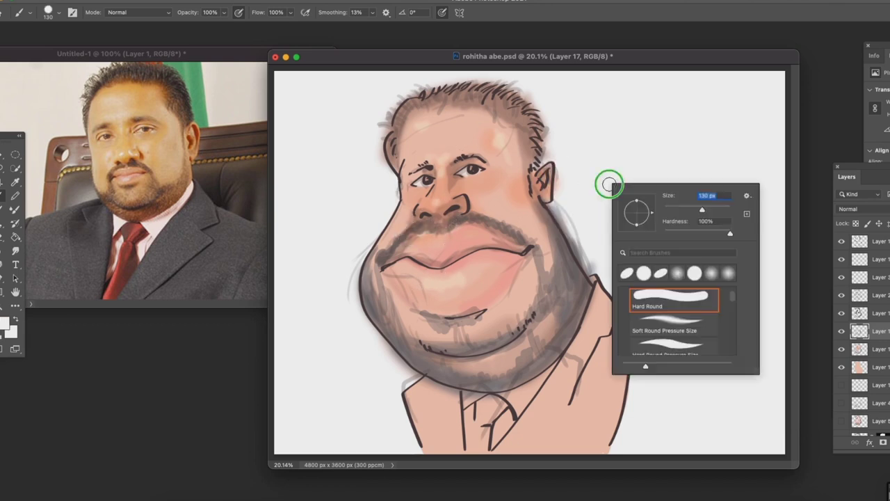
drag(737, 206, 696, 206)
key(Return)
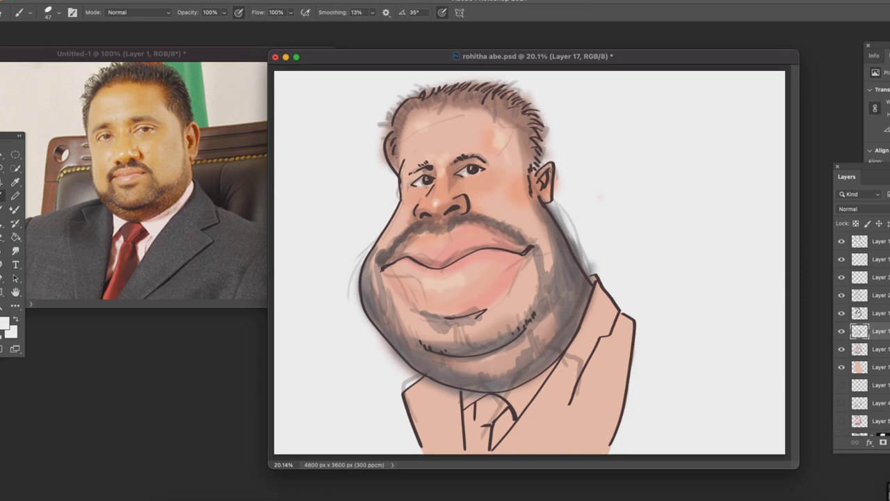
right_click(600, 196)
drag(602, 224, 614, 224)
key(Return)
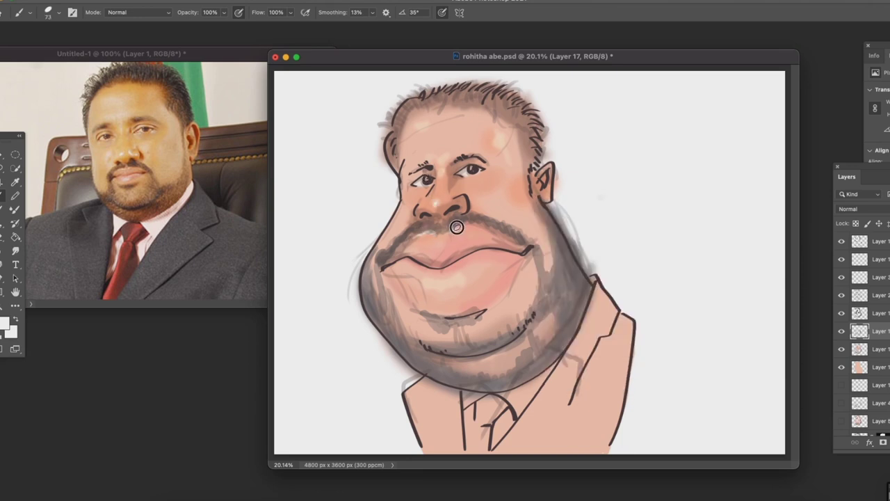